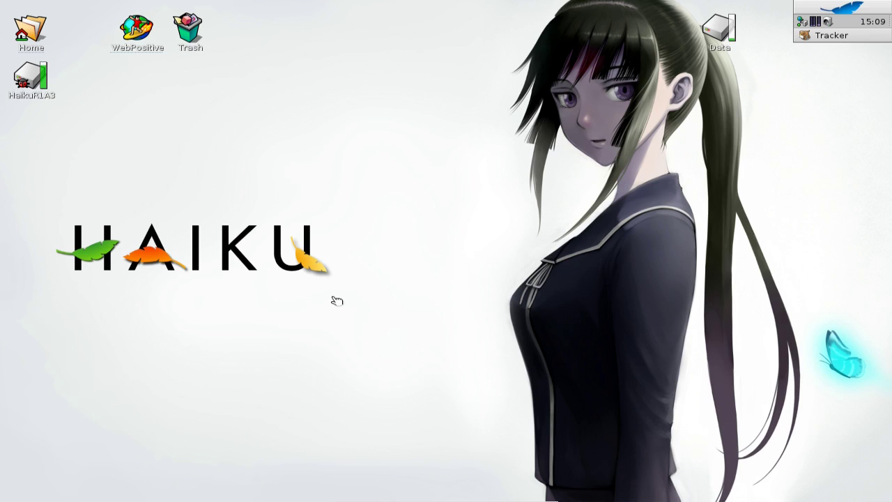
- Launch WebPositive, go to the Haikuware bookmark under Software, and enlarge the browser window
{"action": "left_click", "coordinate": [136, 29]}
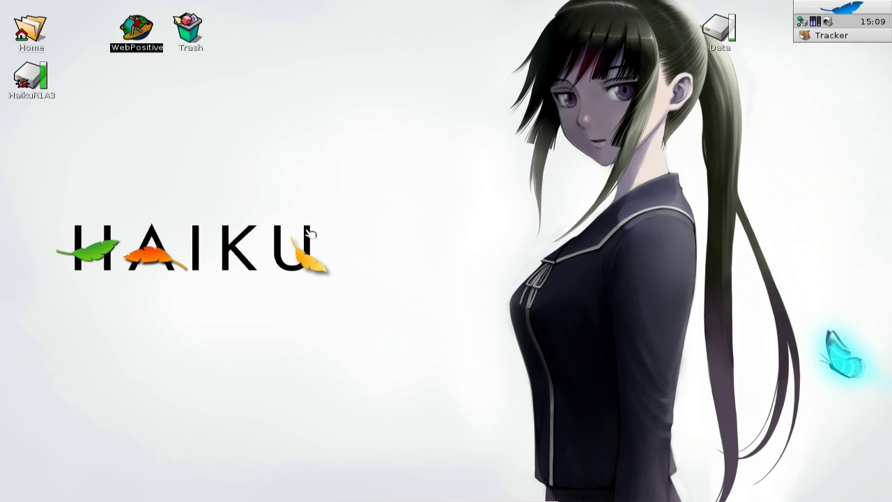
{"action": "key", "text": "Return"}
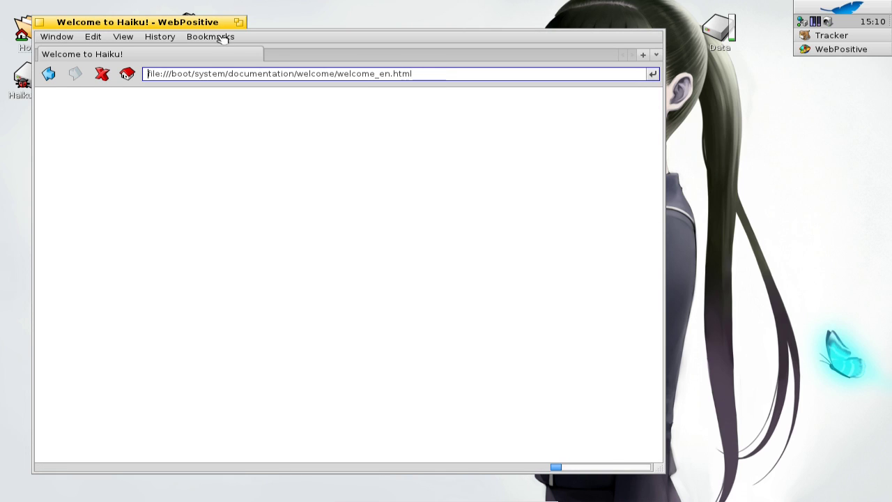
{"action": "left_click", "coordinate": [223, 37]}
{"action": "mouse_move", "coordinate": [365, 101]}
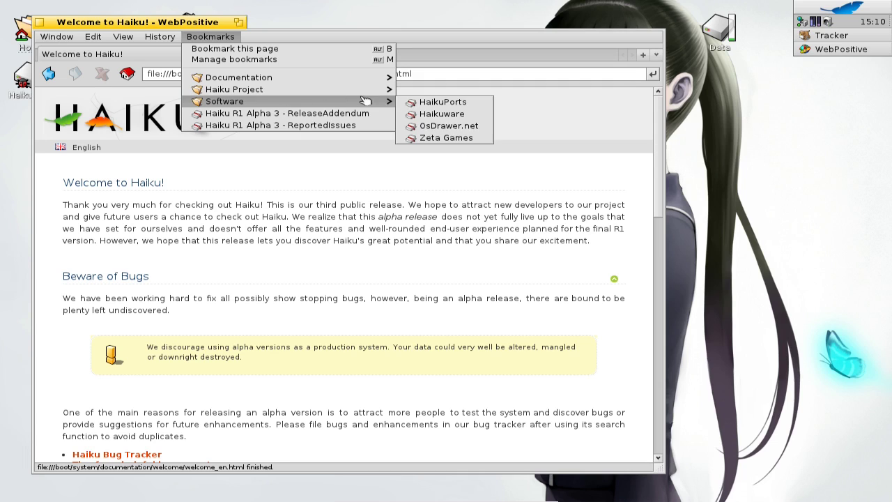
{"action": "left_click", "coordinate": [415, 115]}
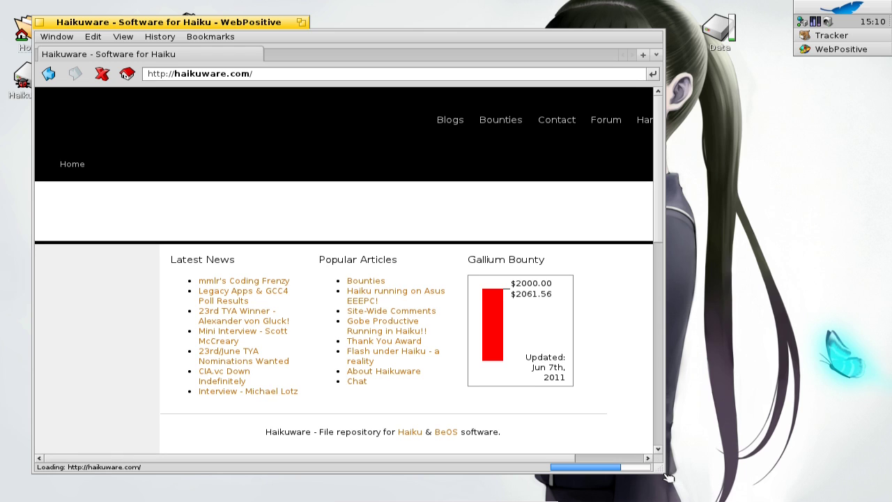
{"action": "left_click_drag", "start_coordinate": [659, 470], "coordinate": [820, 499]}
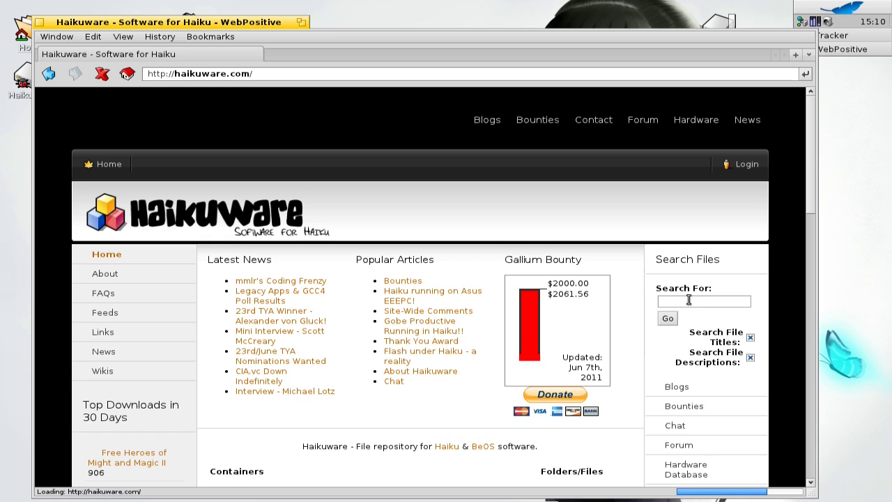
- Search the Haikuware repository for 'twitter' and scroll to the HaikuTwitter Beta (Rev. 254) result
{"action": "left_click", "coordinate": [689, 299]}
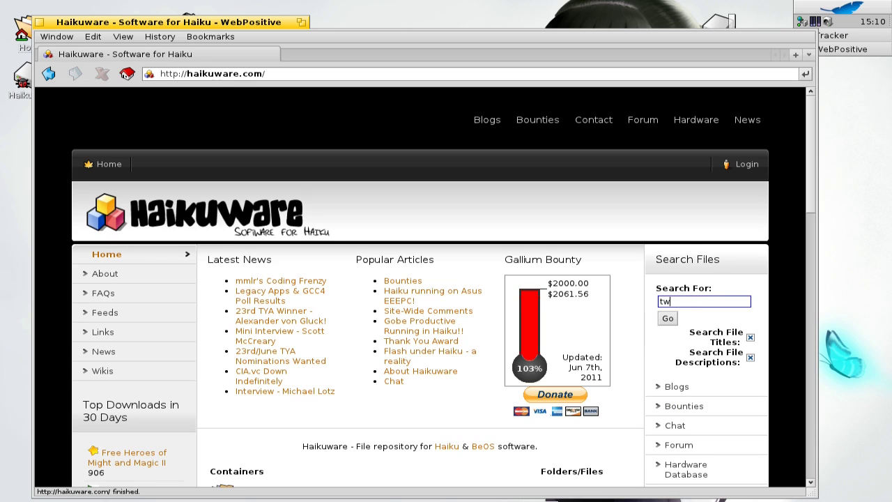
{"action": "type", "text": "twitter"}
{"action": "left_click", "coordinate": [668, 319]}
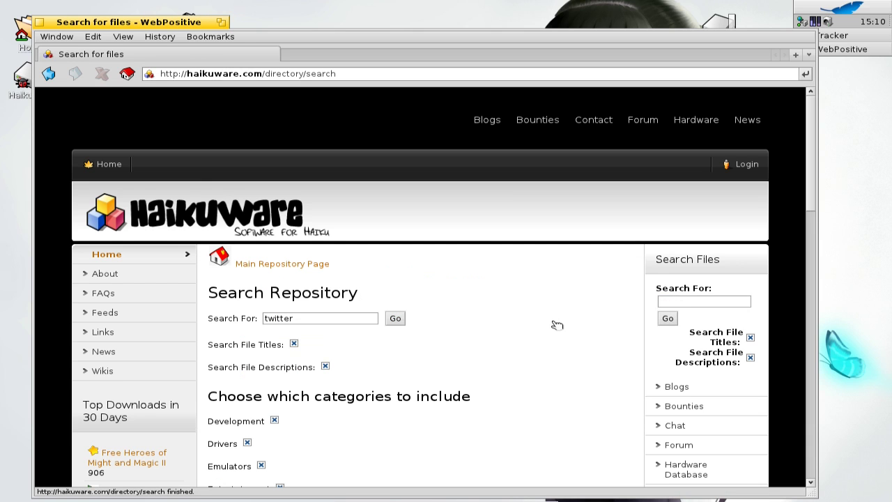
{"action": "scroll", "coordinate": [558, 324], "scroll_direction": "down", "scroll_amount": 3}
{"action": "scroll", "coordinate": [557, 326], "scroll_direction": "down", "scroll_amount": 10}
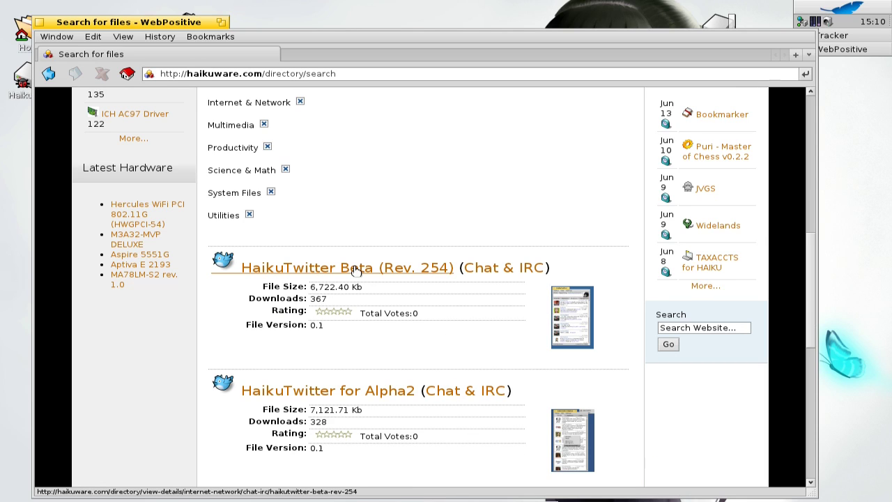
{"action": "scroll", "coordinate": [474, 335], "scroll_direction": "down", "scroll_amount": 1}
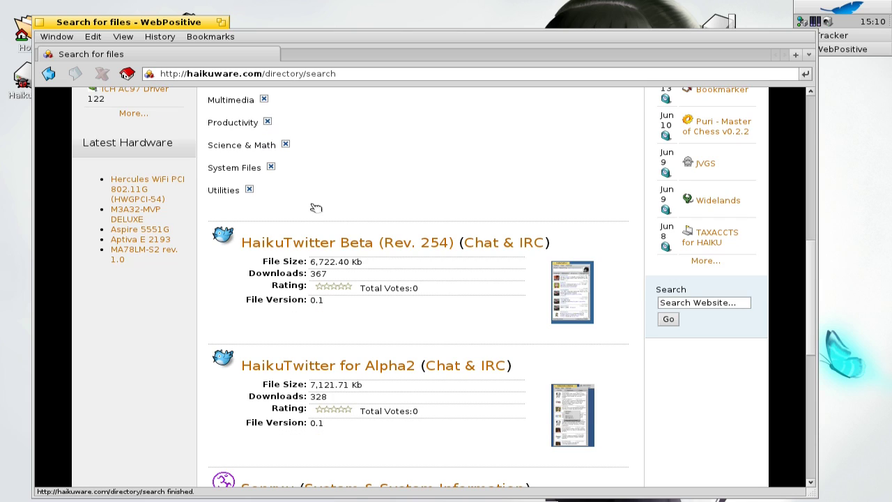
- Download HaikuTwitter-Beta-r254.zip from its Haikuware details page and open the finished archive
{"action": "left_click", "coordinate": [342, 251]}
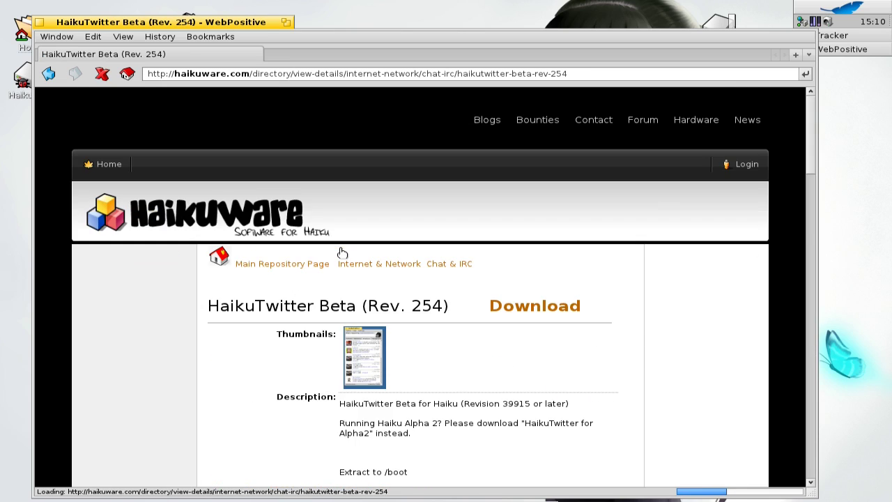
{"action": "left_click", "coordinate": [508, 311]}
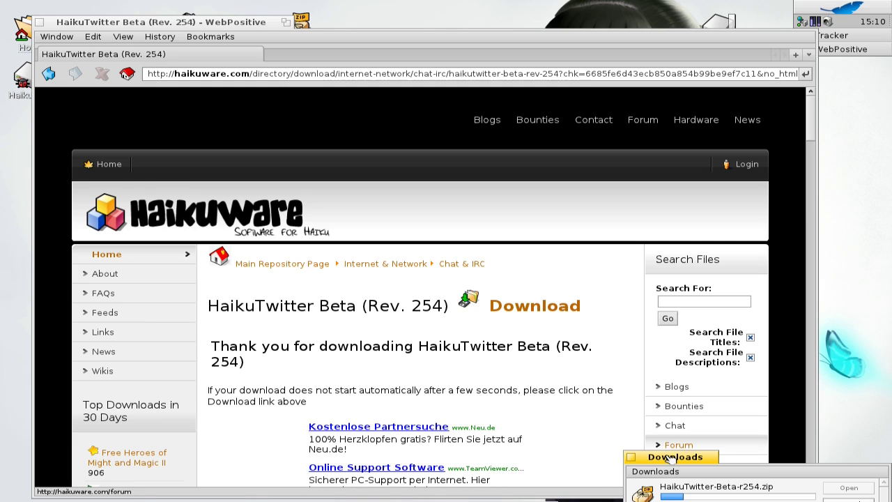
{"action": "left_click_drag", "start_coordinate": [671, 460], "coordinate": [636, 295]}
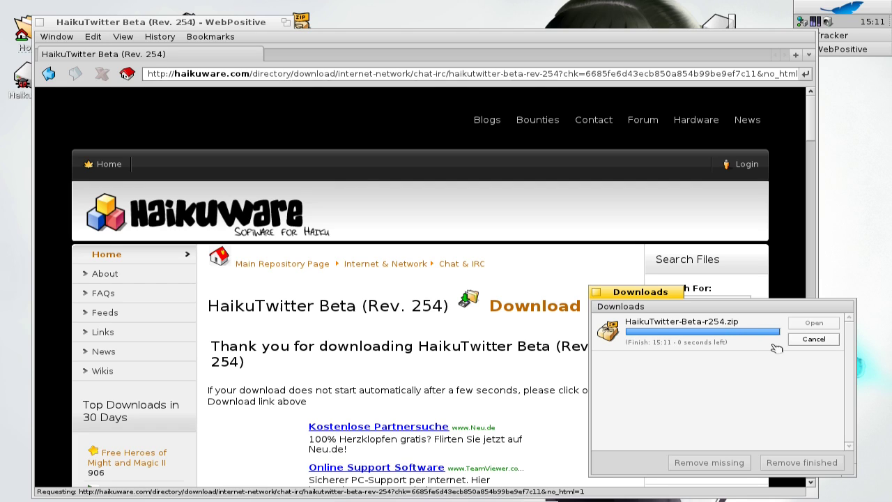
{"action": "left_click", "coordinate": [813, 324]}
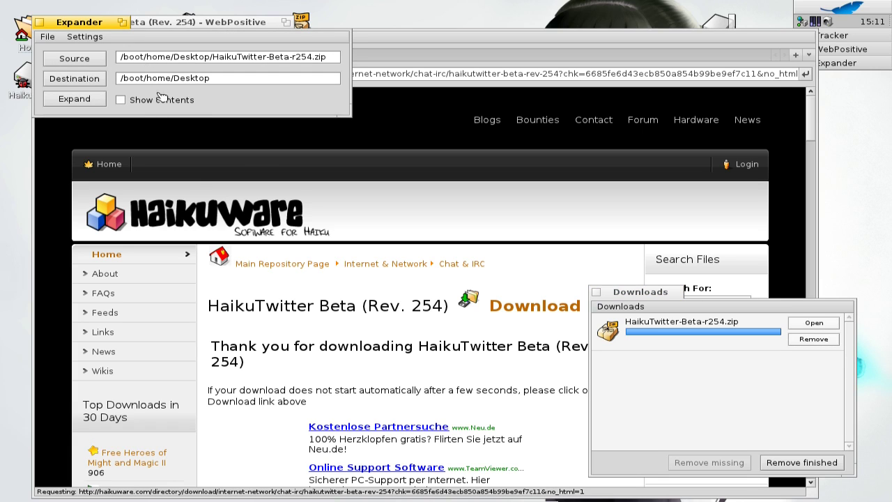
- Turn on Show contents in Expander to list the archive's files
{"action": "left_click", "coordinate": [163, 101]}
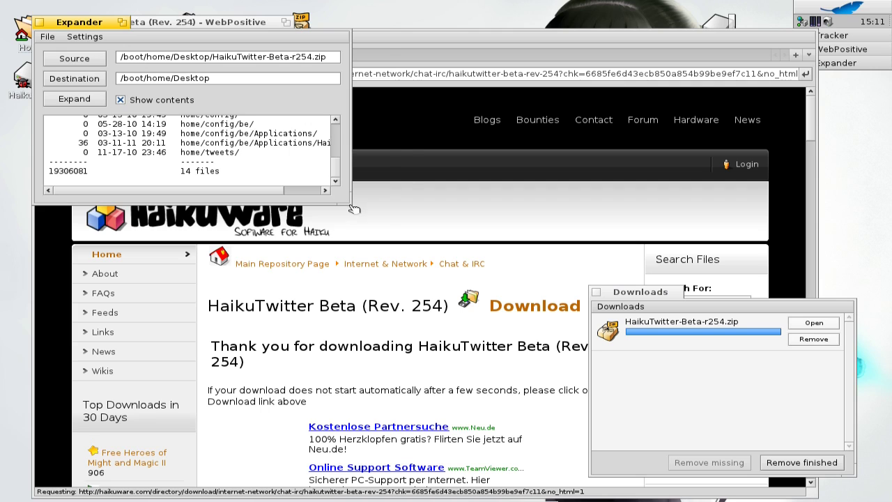
{"action": "left_click_drag", "start_coordinate": [354, 208], "coordinate": [429, 278]}
{"action": "scroll", "coordinate": [416, 207], "scroll_direction": "up", "scroll_amount": 1}
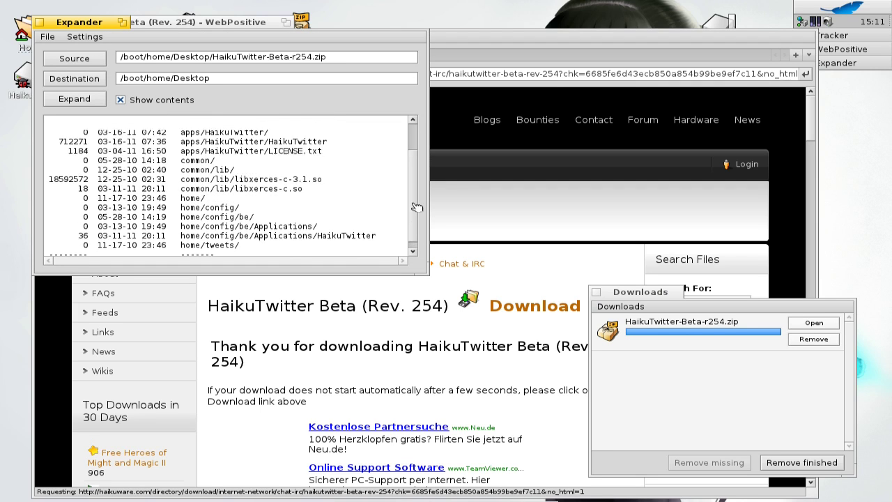
{"action": "scroll", "coordinate": [416, 207], "scroll_direction": "up", "scroll_amount": 2}
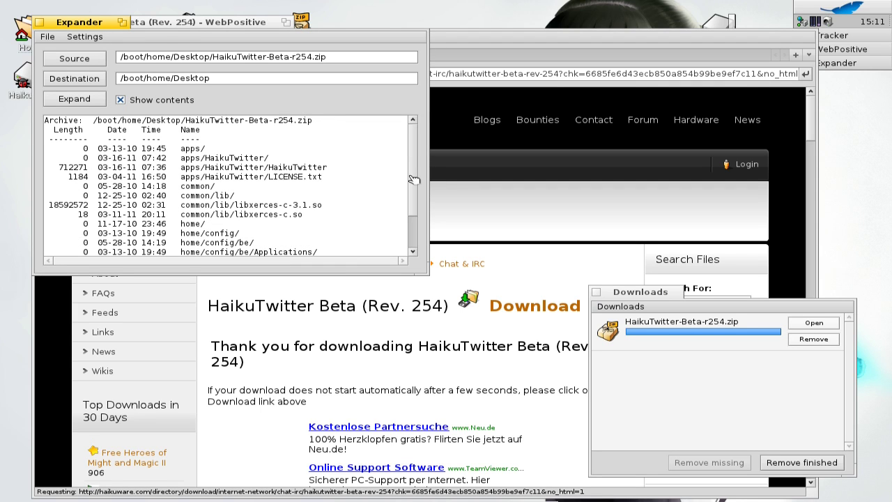
- Set the destination to /boot, expand the archive, and close the boot volume window
{"action": "triple_click", "coordinate": [231, 78]}
{"action": "type", "text": "&"}
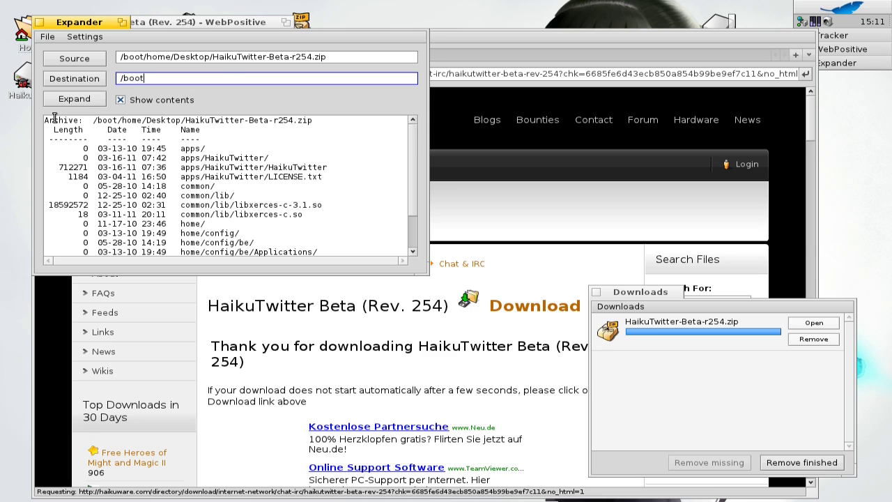
{"action": "left_click", "coordinate": [75, 99]}
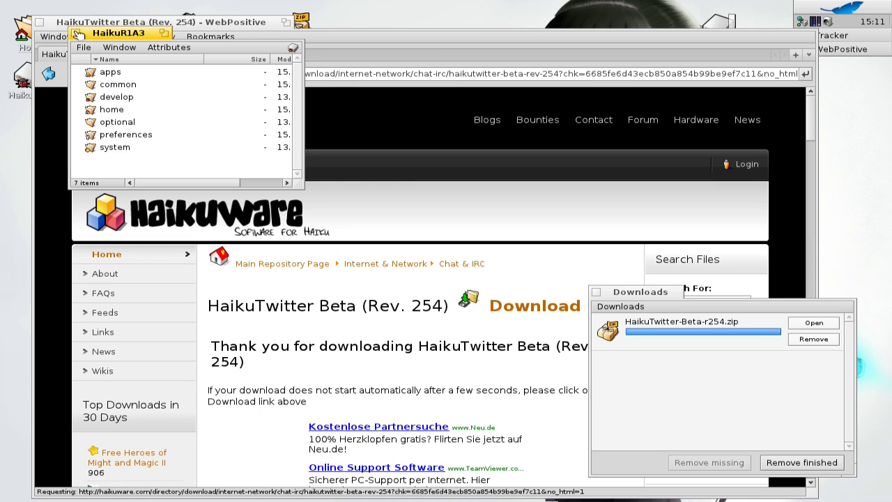
{"action": "left_click", "coordinate": [76, 33]}
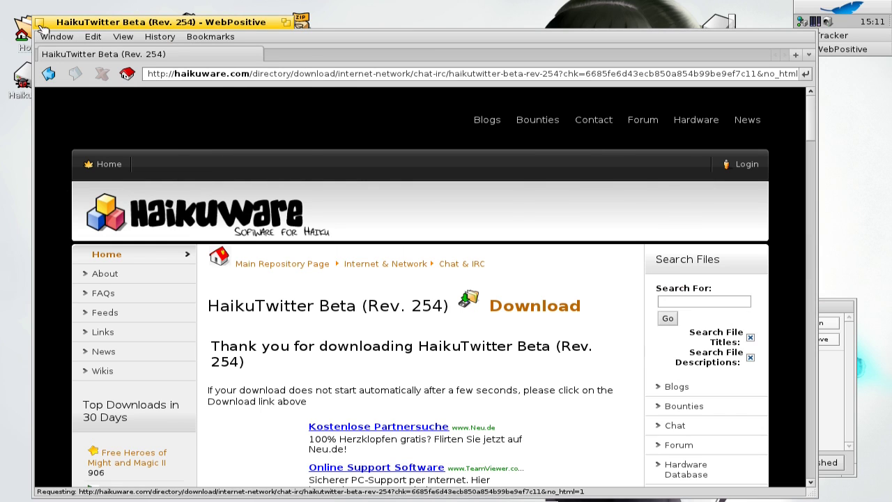
- Close WebPositive and start HaikuTwitter from the Deskbar's Applications menu
{"action": "left_click", "coordinate": [40, 23]}
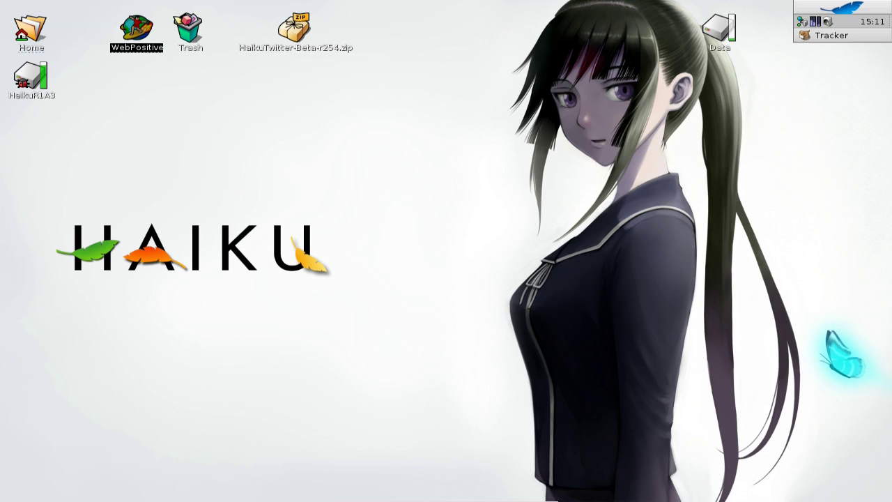
{"action": "left_click", "coordinate": [844, 8]}
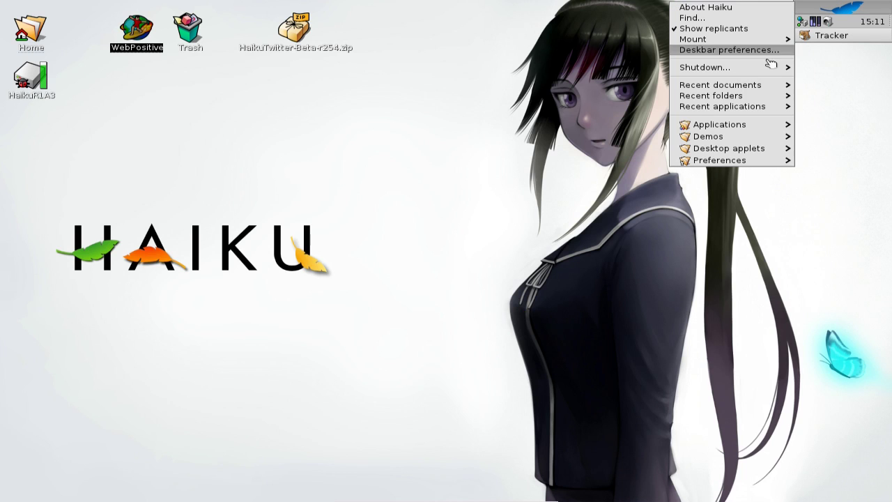
{"action": "mouse_move", "coordinate": [754, 129]}
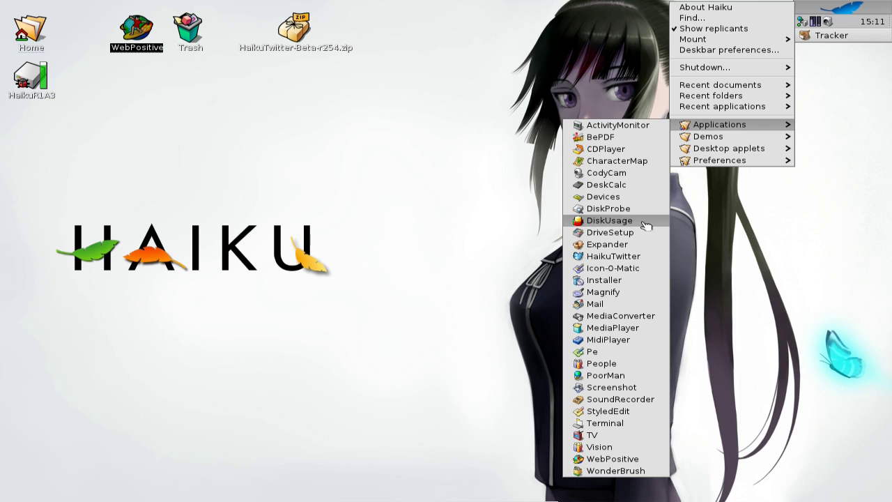
{"action": "left_click", "coordinate": [608, 256]}
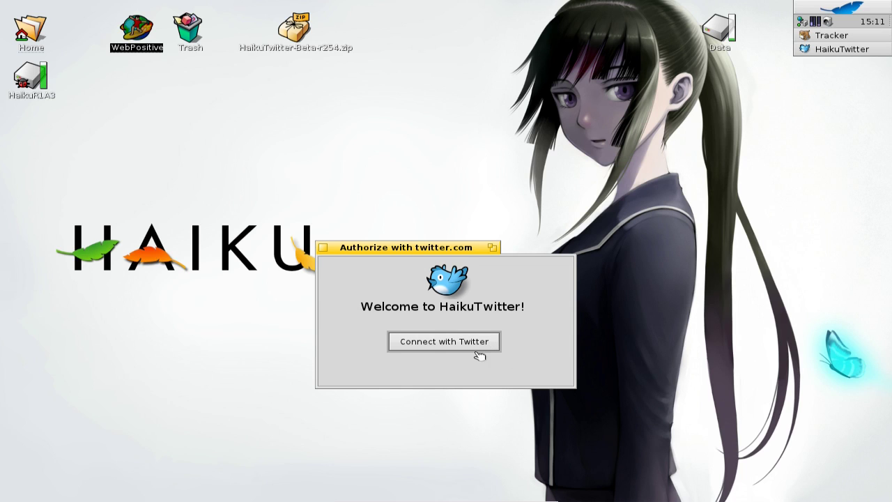
- Connect with Twitter, log in with the account username and password, and authorize the app
{"action": "left_click_drag", "start_coordinate": [413, 251], "coordinate": [403, 166]}
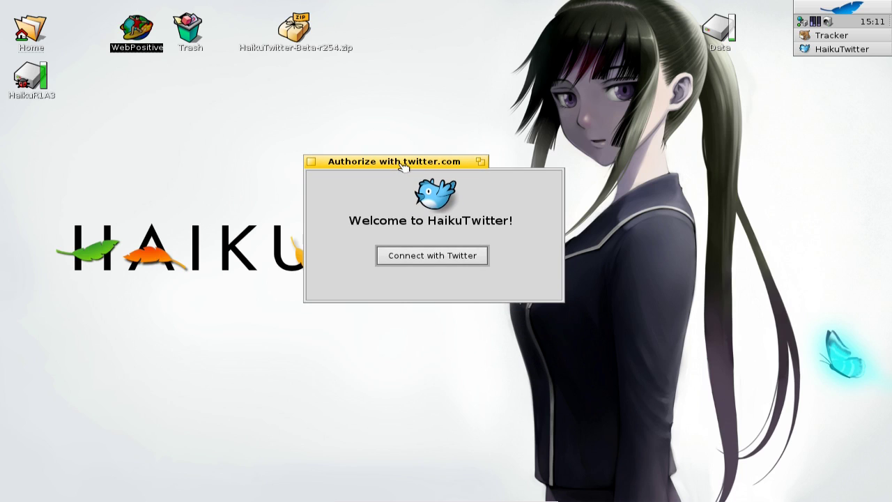
{"action": "left_click", "coordinate": [436, 263]}
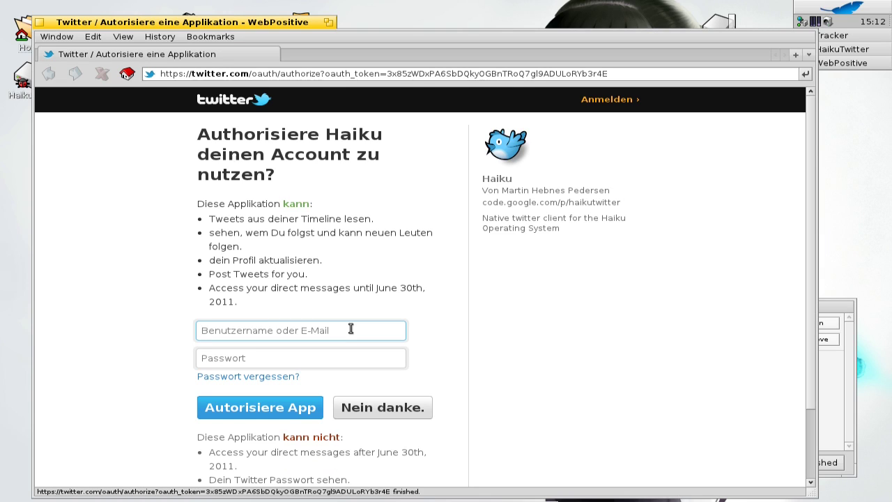
{"action": "type", "text": "llelectronics"}
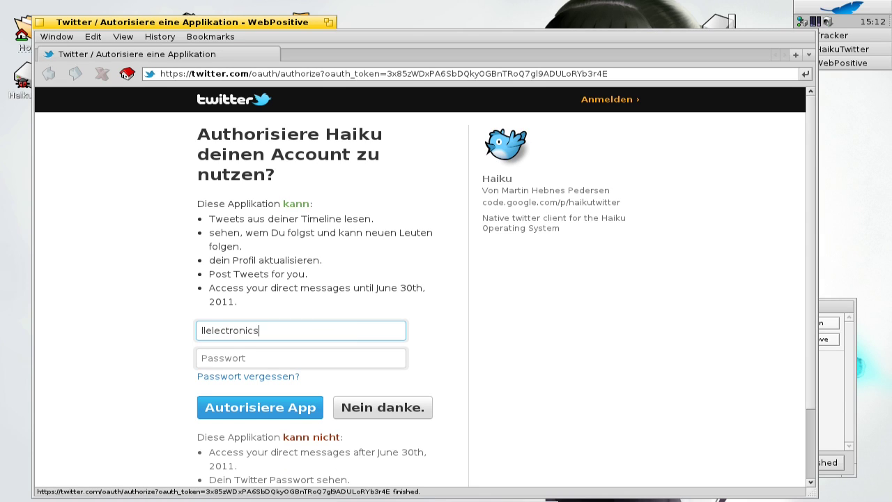
{"action": "key", "text": "Tab"}
{"action": "type", "text": "p"}
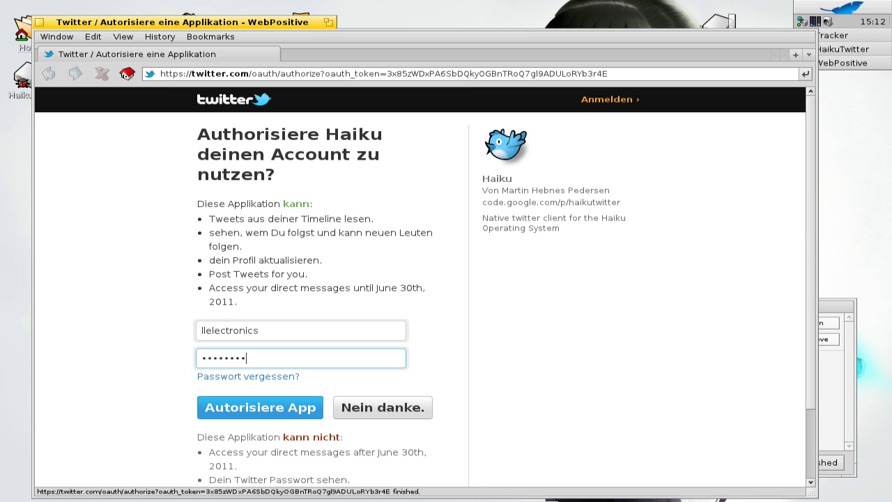
{"action": "left_click", "coordinate": [286, 410]}
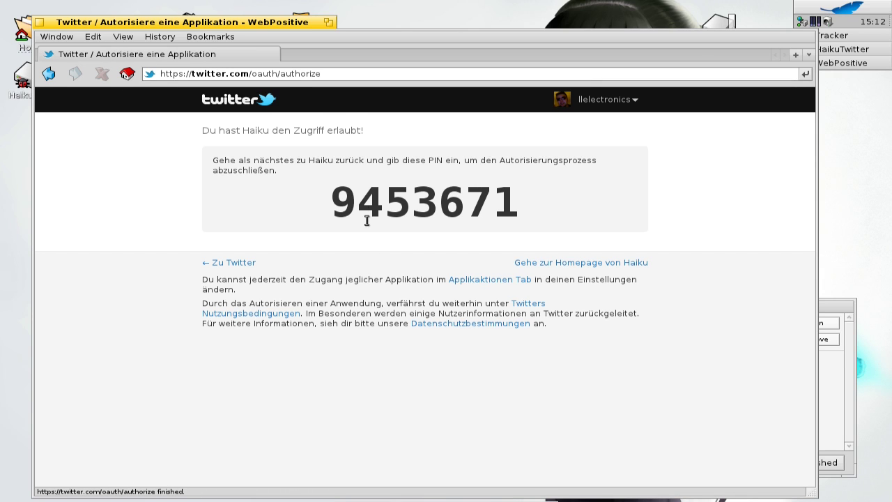
- Copy the authorization PIN shown on the Twitter page and send the browser behind the PIN dialog
{"action": "left_click_drag", "start_coordinate": [347, 199], "coordinate": [511, 204]}
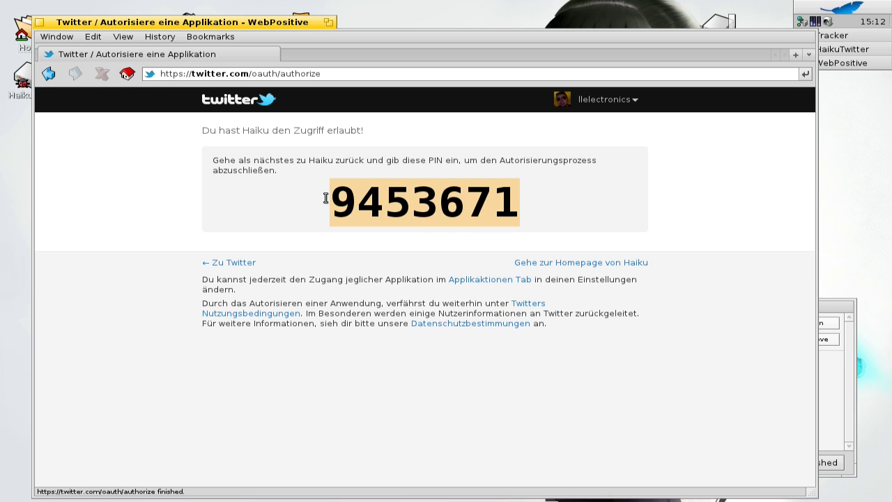
{"action": "left_click", "coordinate": [93, 37]}
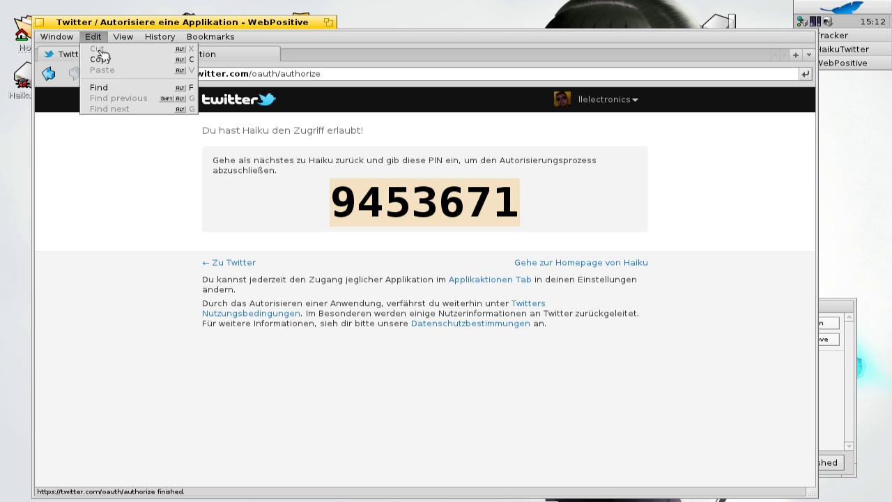
{"action": "left_click", "coordinate": [107, 62]}
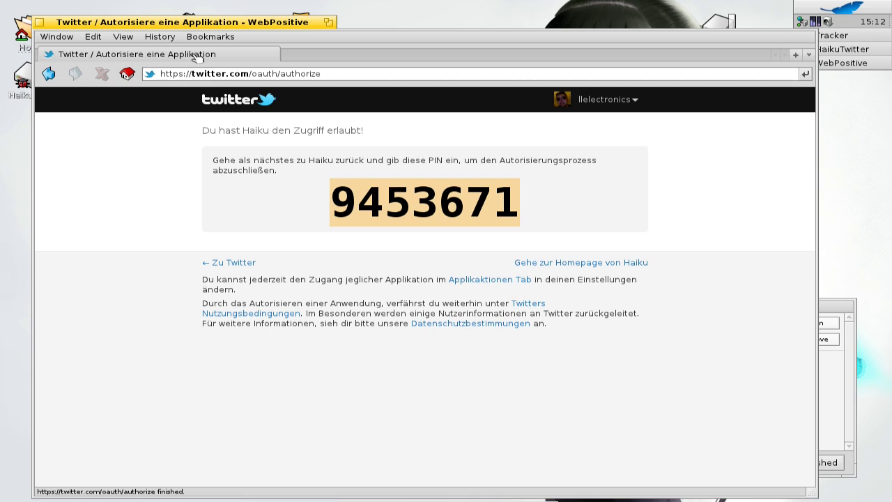
{"action": "right_click", "coordinate": [289, 22]}
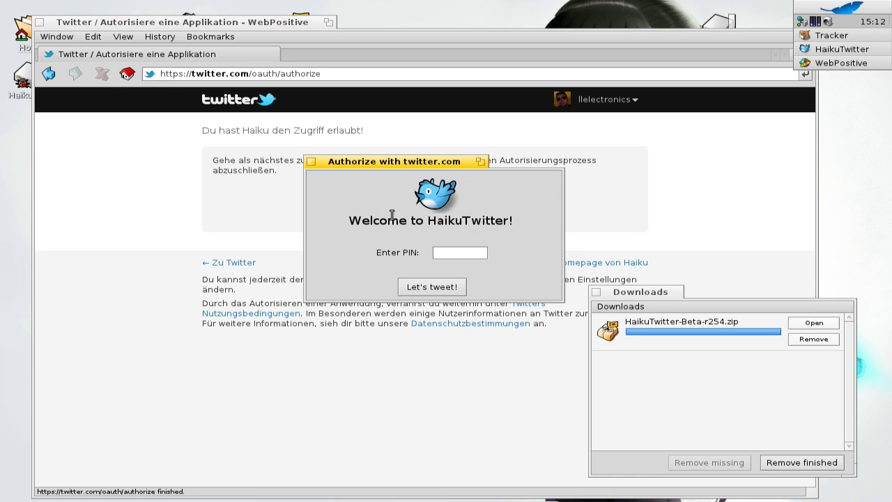
- Paste the copied PIN into HaikuTwitter's PIN field and submit it with Let's tweet!
{"action": "left_click", "coordinate": [447, 253]}
{"action": "right_click", "coordinate": [465, 252]}
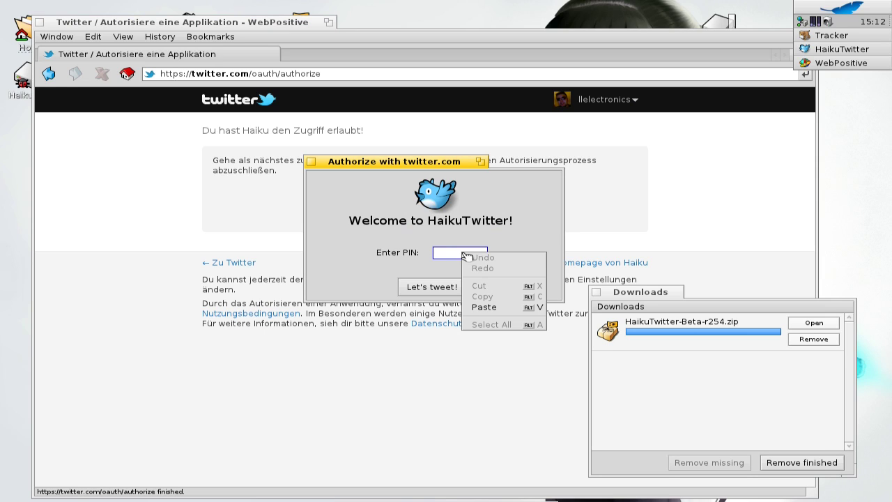
{"action": "left_click", "coordinate": [498, 307]}
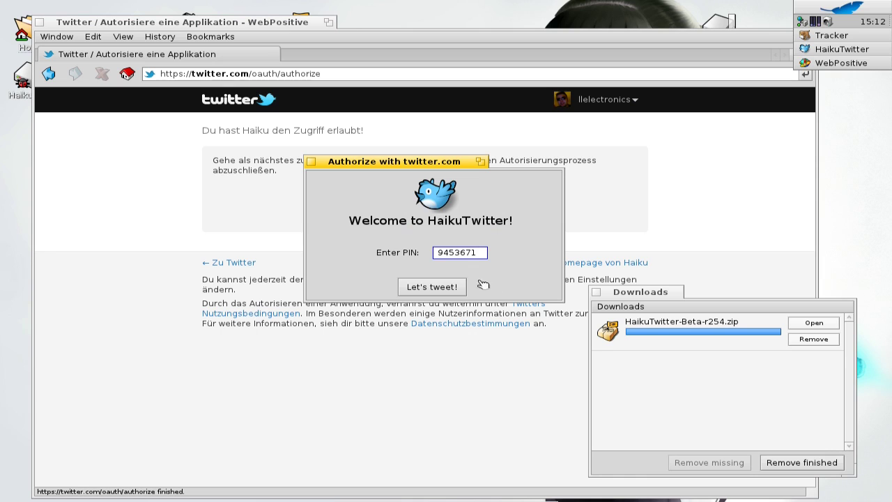
{"action": "left_click", "coordinate": [437, 292]}
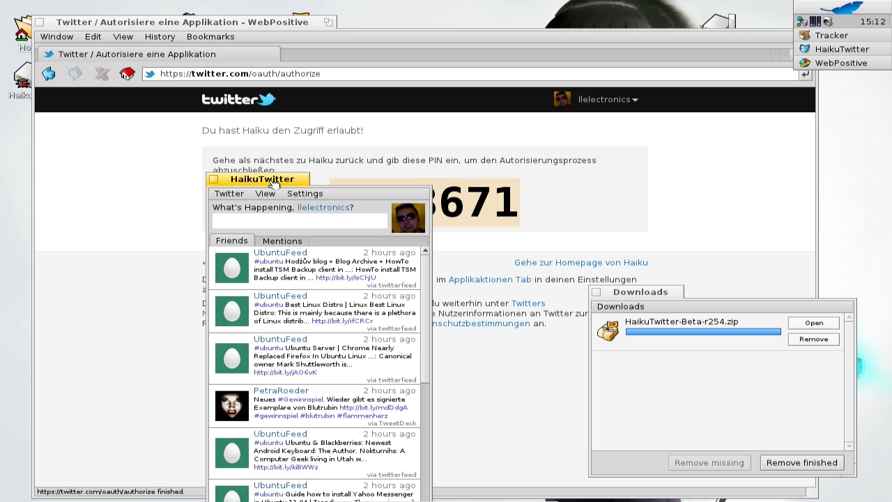
- Move the HaikuTwitter window to the top-right and switch from Mentions back to Friends
{"action": "left_click_drag", "start_coordinate": [270, 181], "coordinate": [677, 63]}
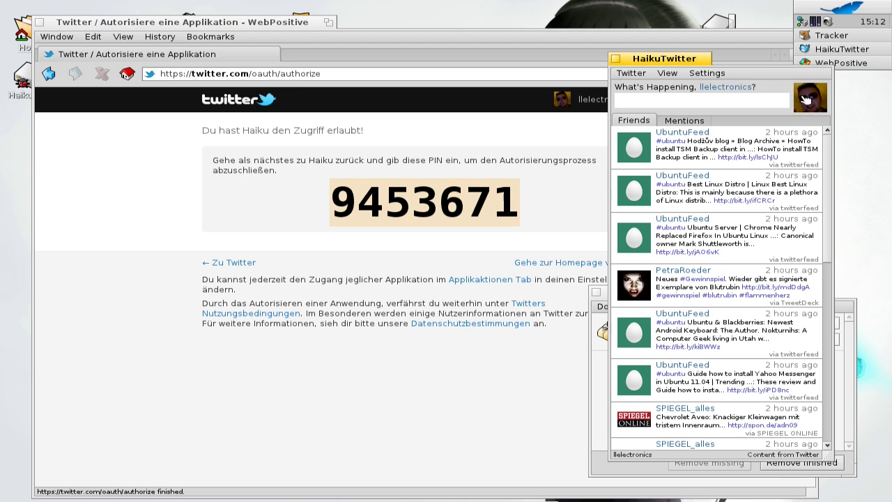
{"action": "left_click", "coordinate": [699, 123]}
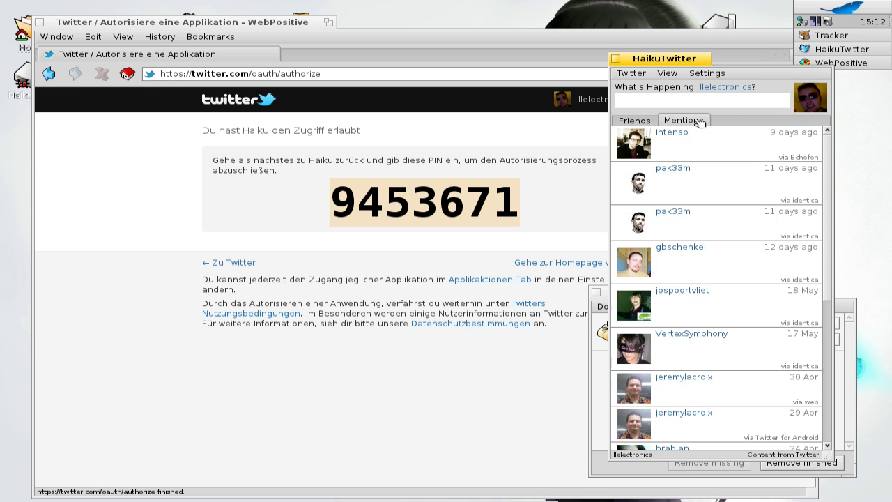
{"action": "left_click", "coordinate": [641, 121]}
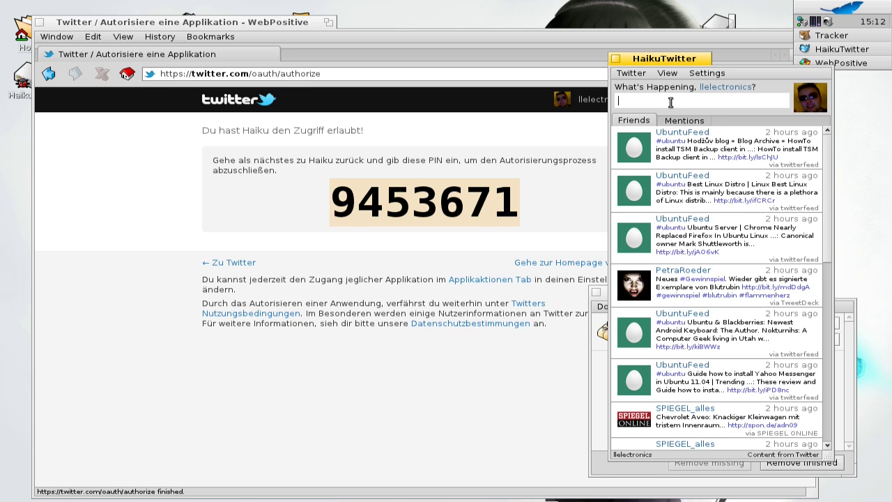
- Type 'Making a screencast of HaikuTwitter right now !haiku-os', fixing the hashtag, and send it with Tweet
{"action": "type", "text": "Making a"}
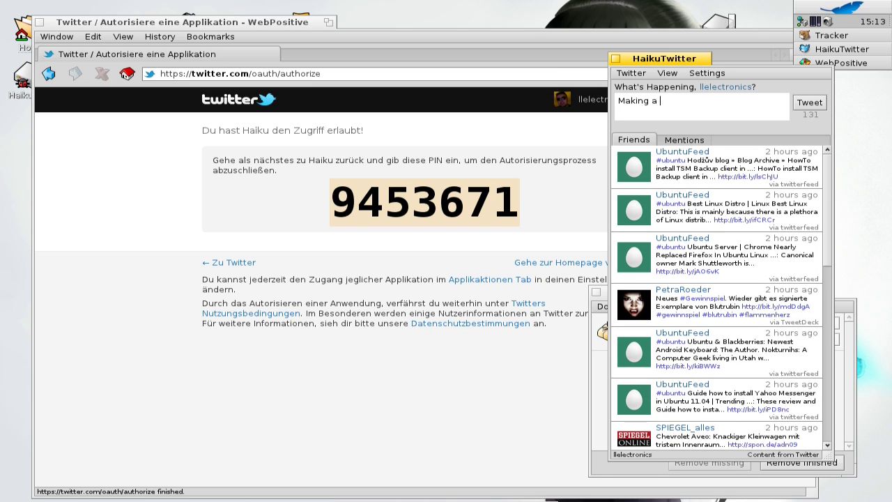
{"action": "type", "text": " screencast of HaikuTwit"}
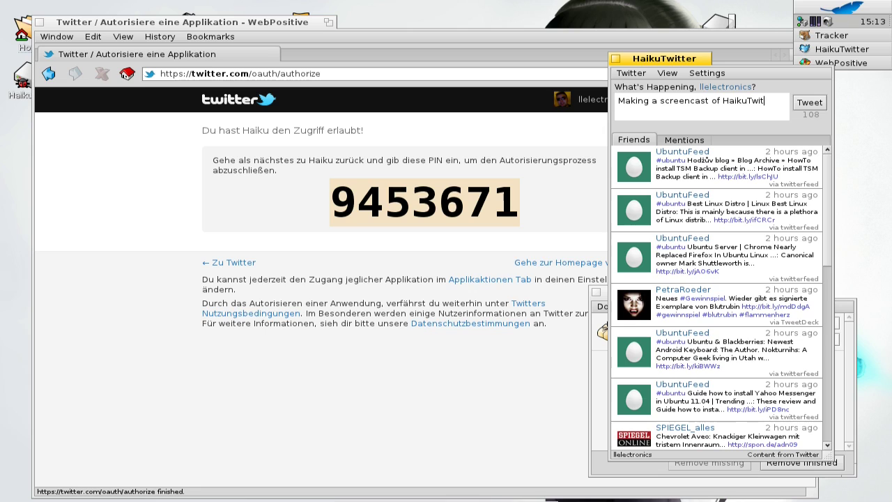
{"action": "type", "text": "ter right now \\haikuos"}
{"action": "key", "text": "BackSpace"}
{"action": "key", "text": "BackSpace"}
{"action": "key", "text": "BackSpace"}
{"action": "key", "text": "BackSpace"}
{"action": "key", "text": "BackSpace"}
{"action": "key", "text": "BackSpace"}
{"action": "key", "text": "BackSpace"}
{"action": "key", "text": "BackSpace"}
{"action": "type", "text": "\"haikuos"}
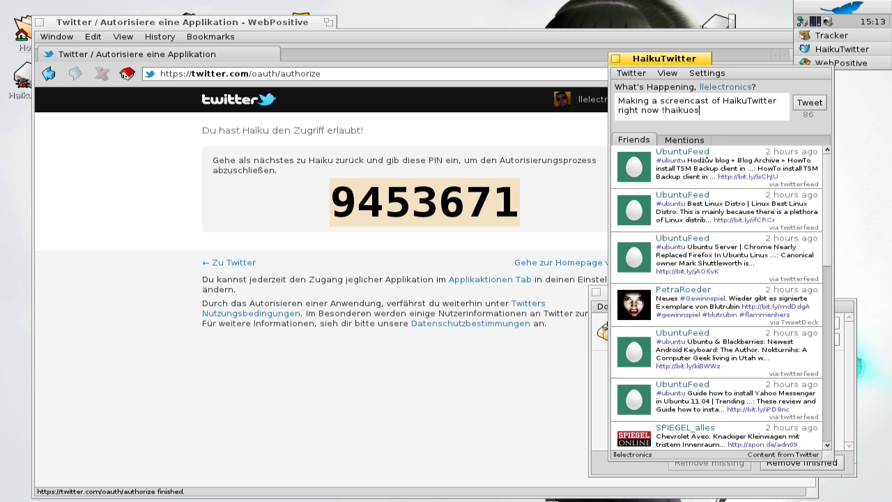
{"action": "key", "text": "BackSpace"}
{"action": "type", "text": "-os"}
{"action": "key", "text": "BackSpace"}
{"action": "key", "text": "BackSpace"}
{"action": "key", "text": "BackSpace"}
{"action": "type", "text": "-s"}
{"action": "key", "text": "BackSpace"}
{"action": "type", "text": "os"}
{"action": "key", "text": "Return"}
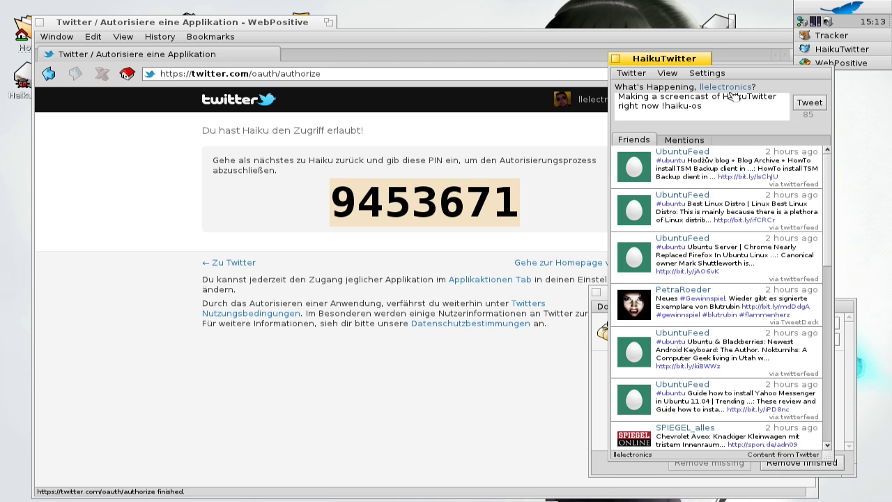
{"action": "left_click", "coordinate": [800, 104]}
{"action": "left_click", "coordinate": [810, 103]}
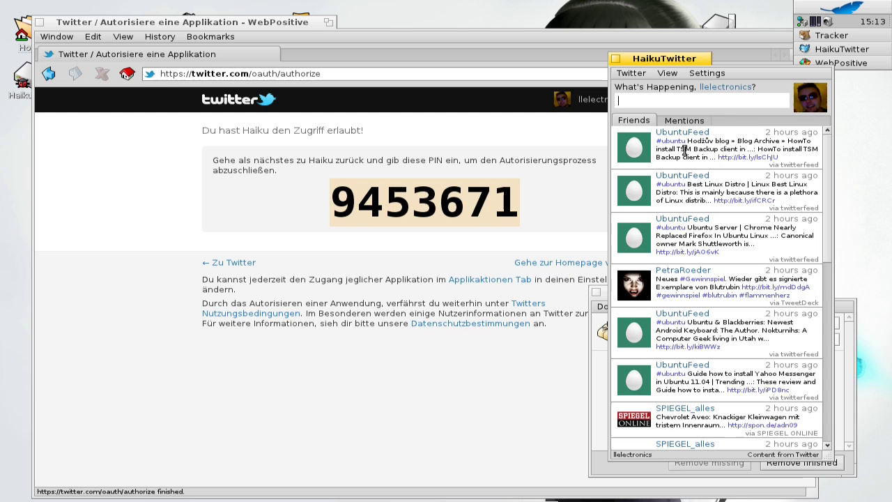
- Open the first UbuntuFeed tweet's bit.ly link, then raise HaikuTwitter and dismiss that tweet's action menu
{"action": "left_click", "coordinate": [734, 160]}
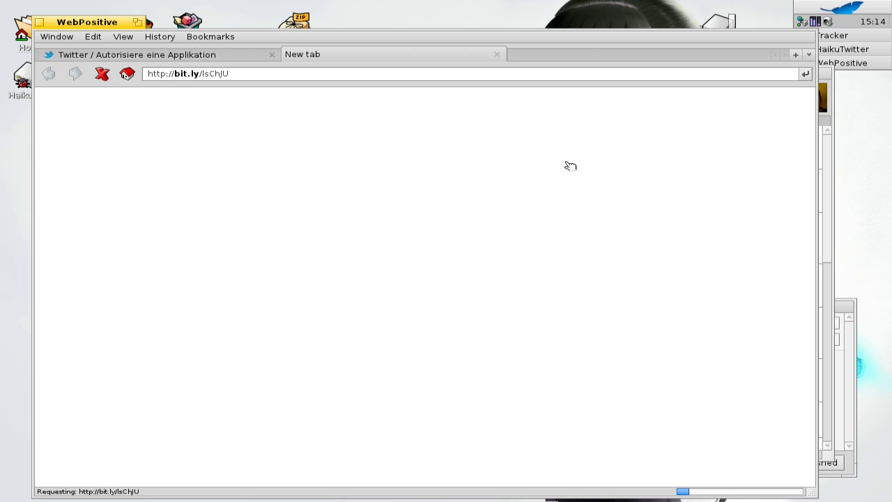
{"action": "left_click", "coordinate": [833, 187]}
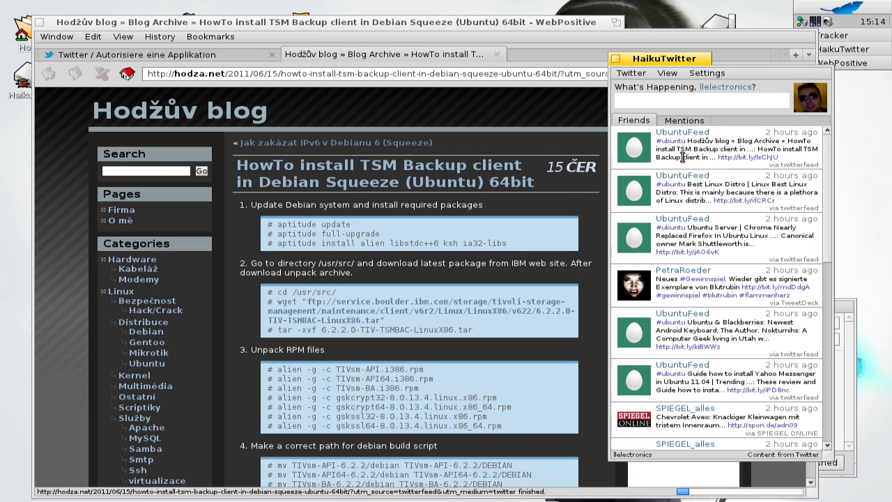
{"action": "right_click", "coordinate": [676, 159]}
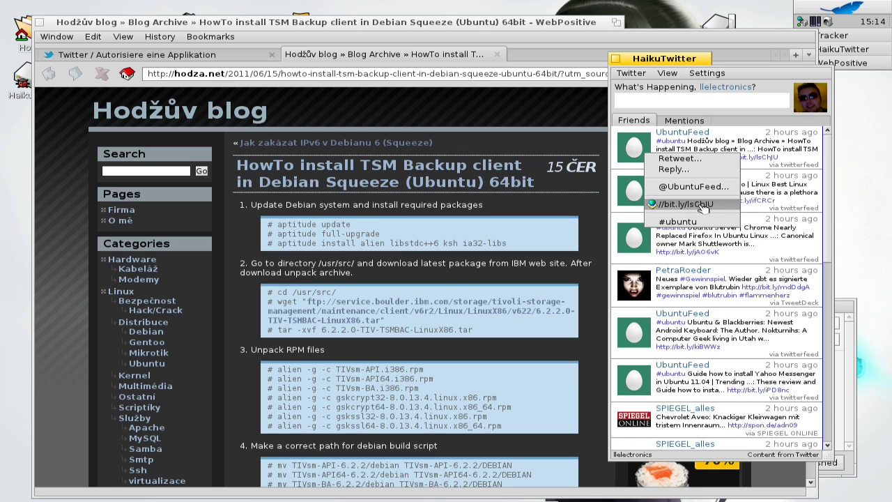
{"action": "left_click", "coordinate": [720, 138]}
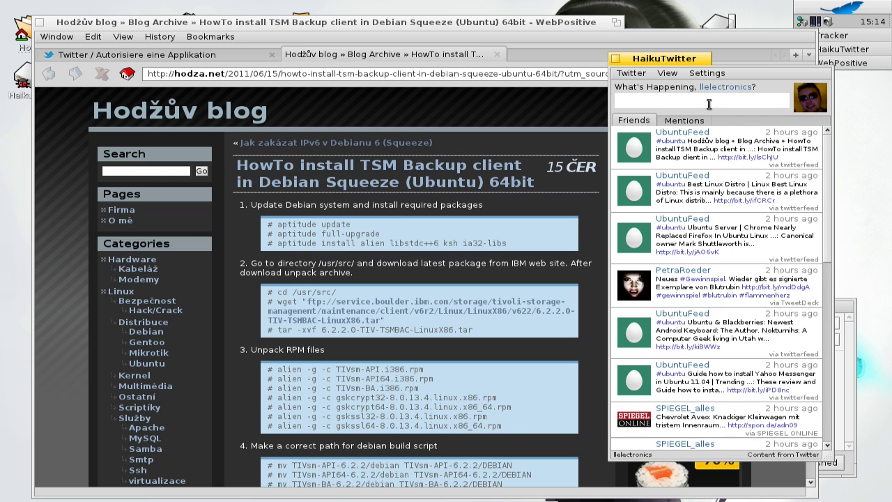